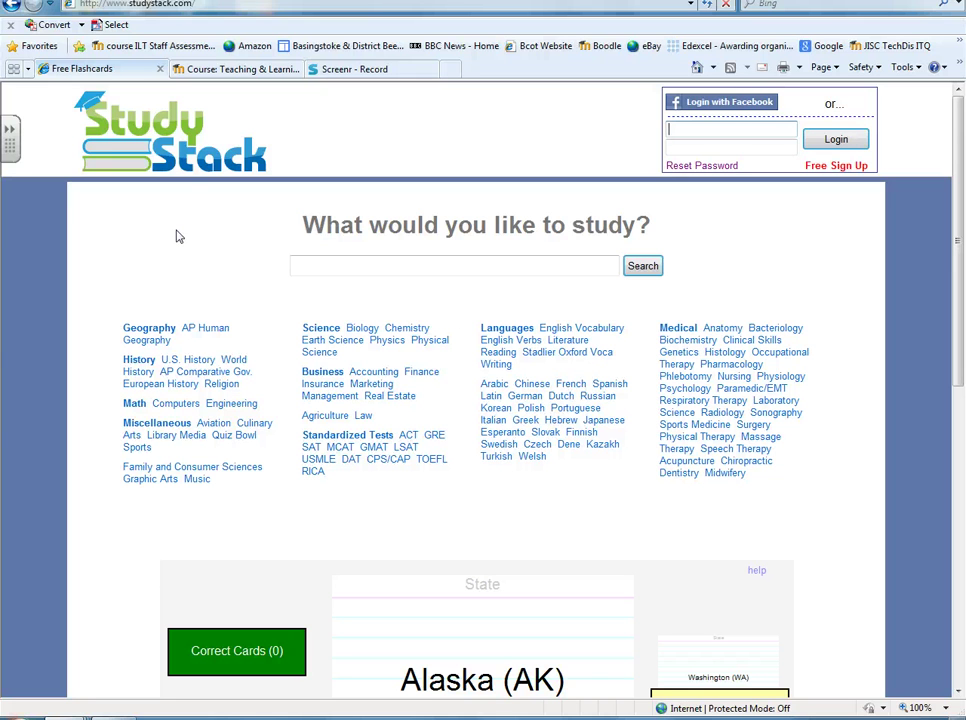
# - Log in to StudyStack with the account's username and password
pyautogui.click(700, 129)
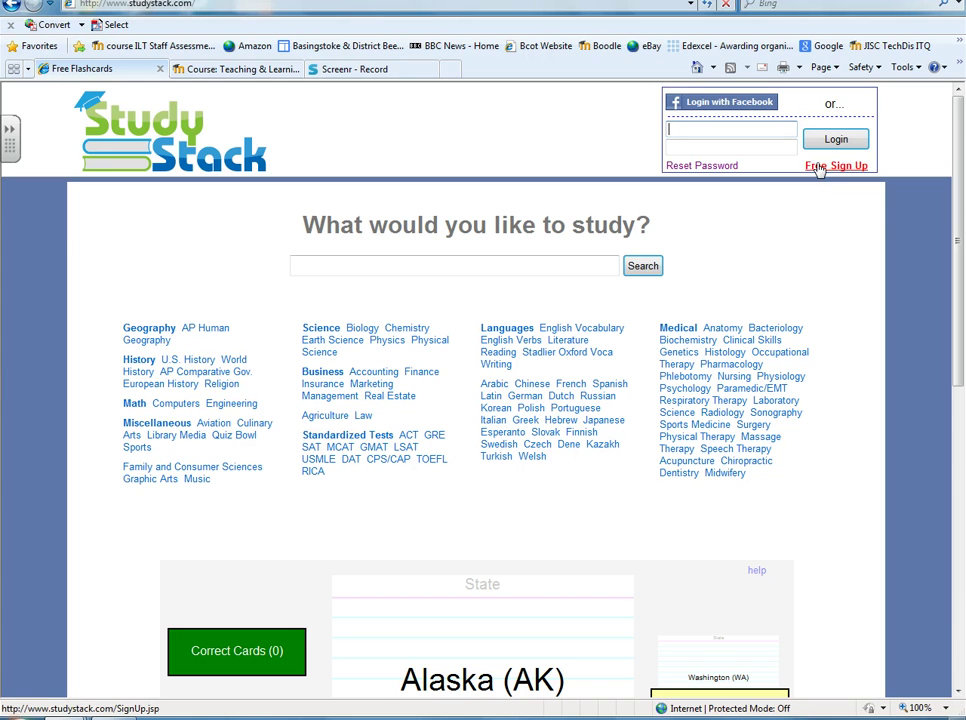
pyautogui.click(755, 128)
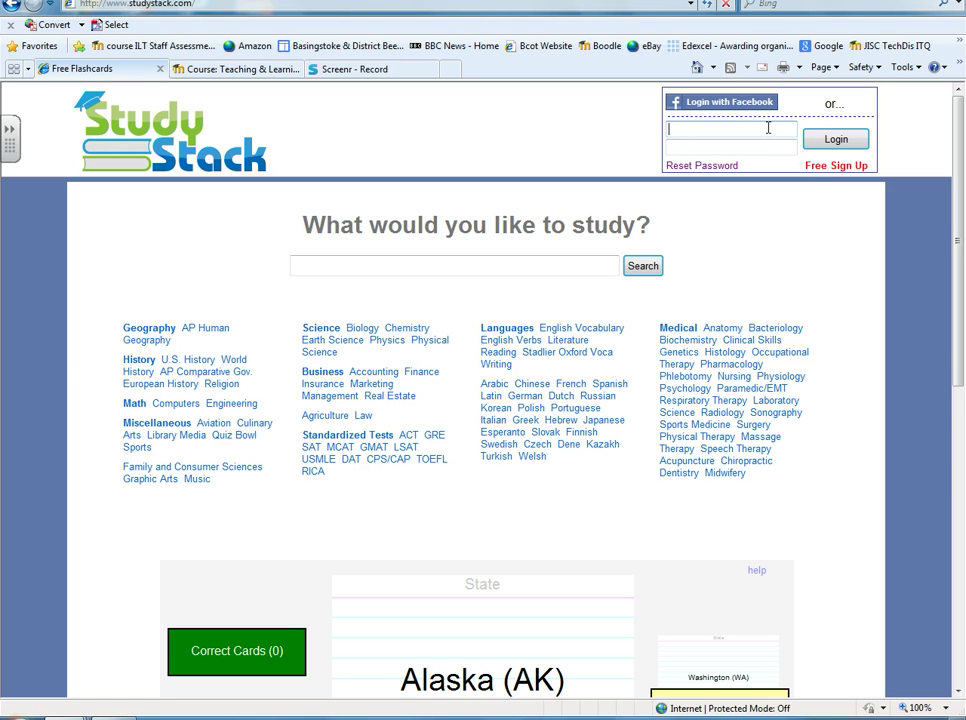
pyautogui.write('Lauren1973')
pyautogui.press('Tab')
pyautogui.write('*****')
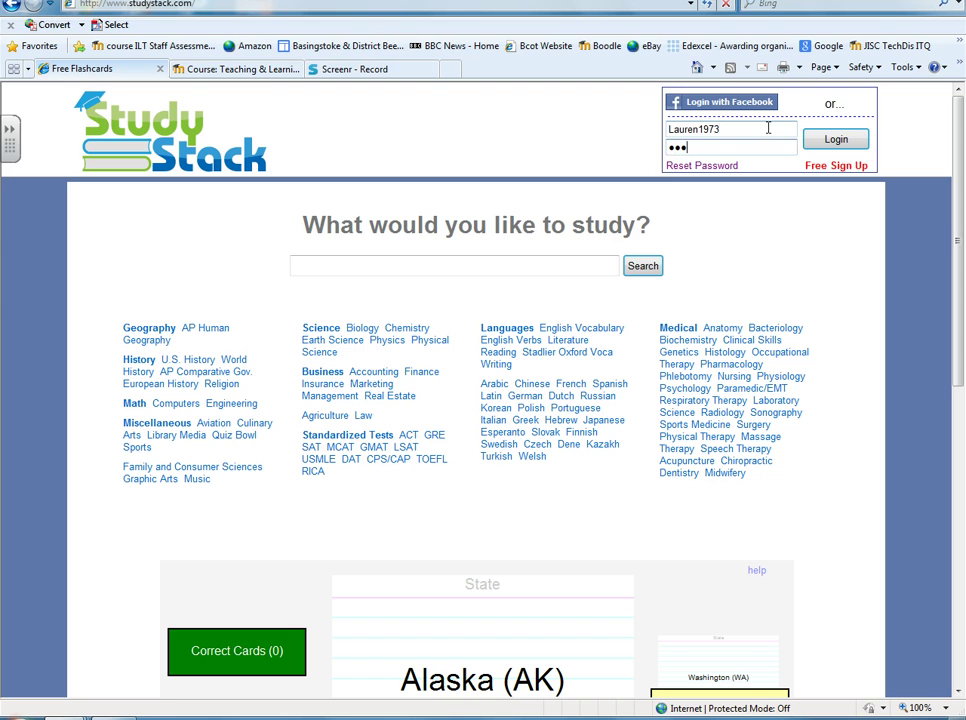
pyautogui.write('*******')
pyautogui.press('Return')
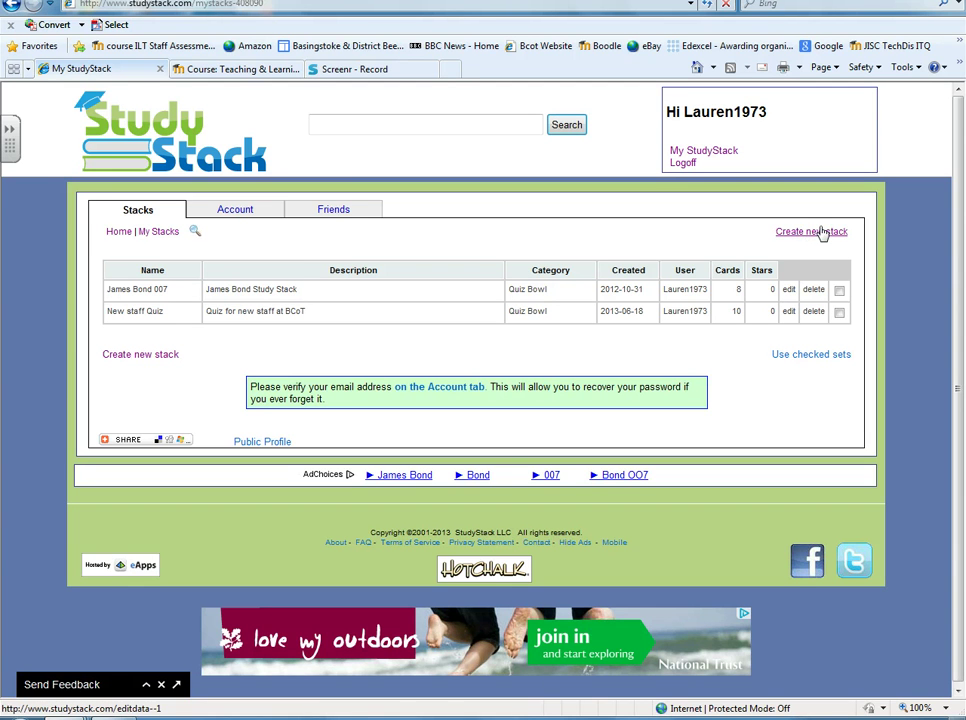
# - Create and save 'Demo Stack' under Biology, blocking other users from modifying its data
pyautogui.click(155, 357)
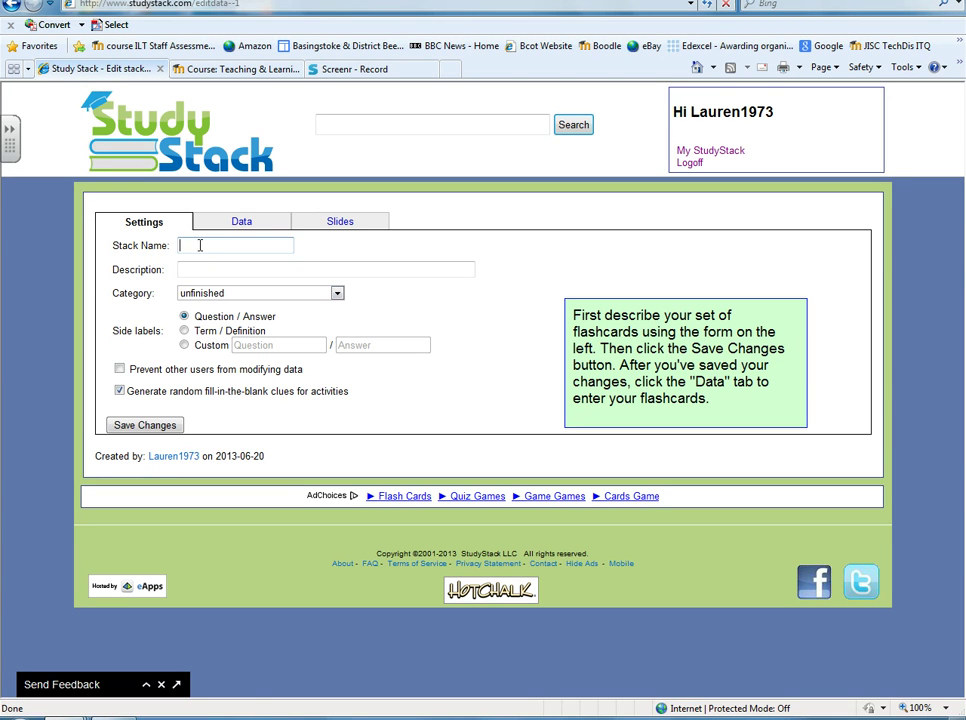
pyautogui.write('D')
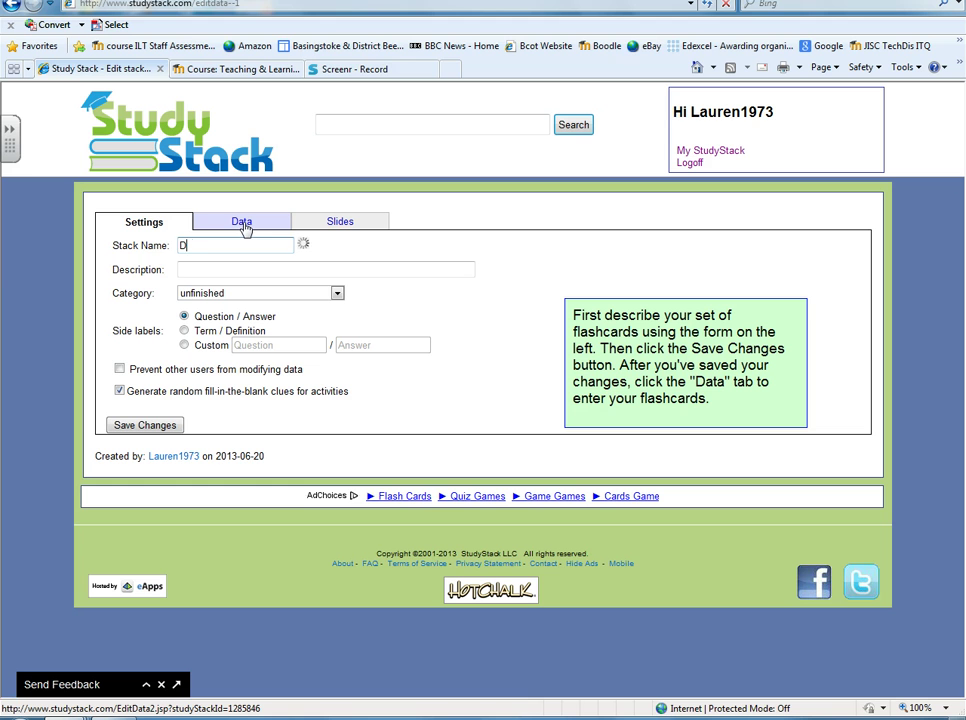
pyautogui.write('emo Stack')
pyautogui.click(217, 269)
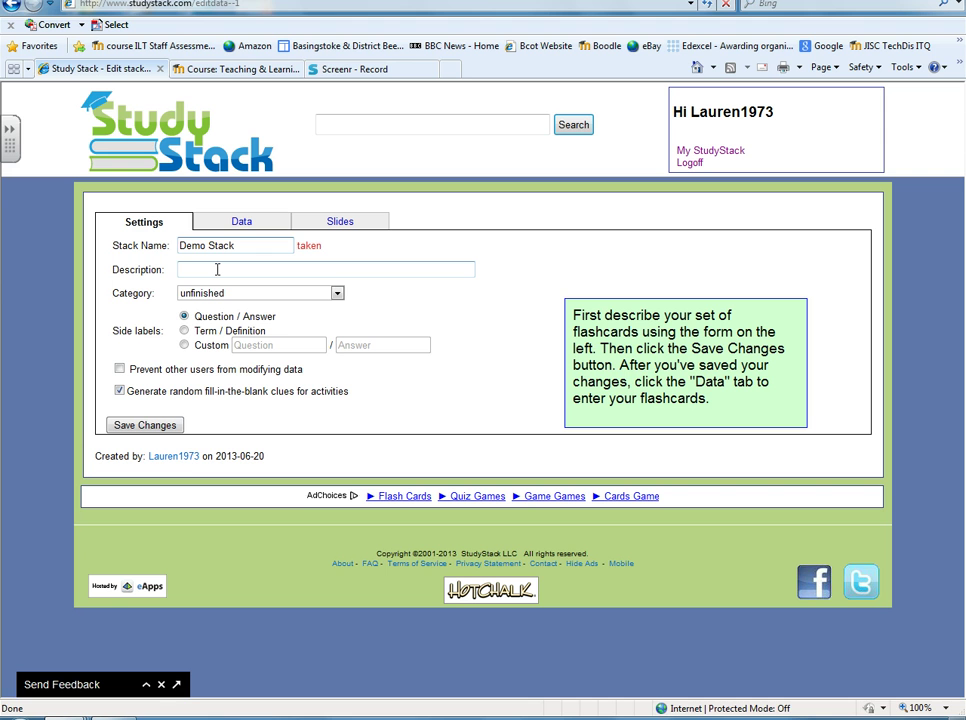
pyautogui.click(337, 293)
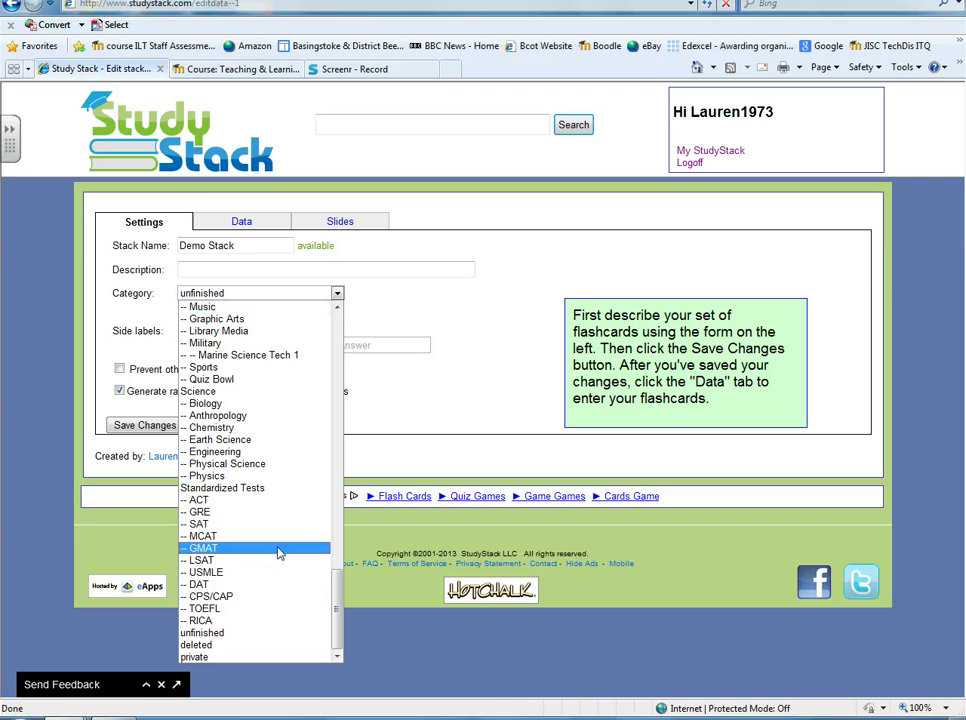
pyautogui.click(233, 404)
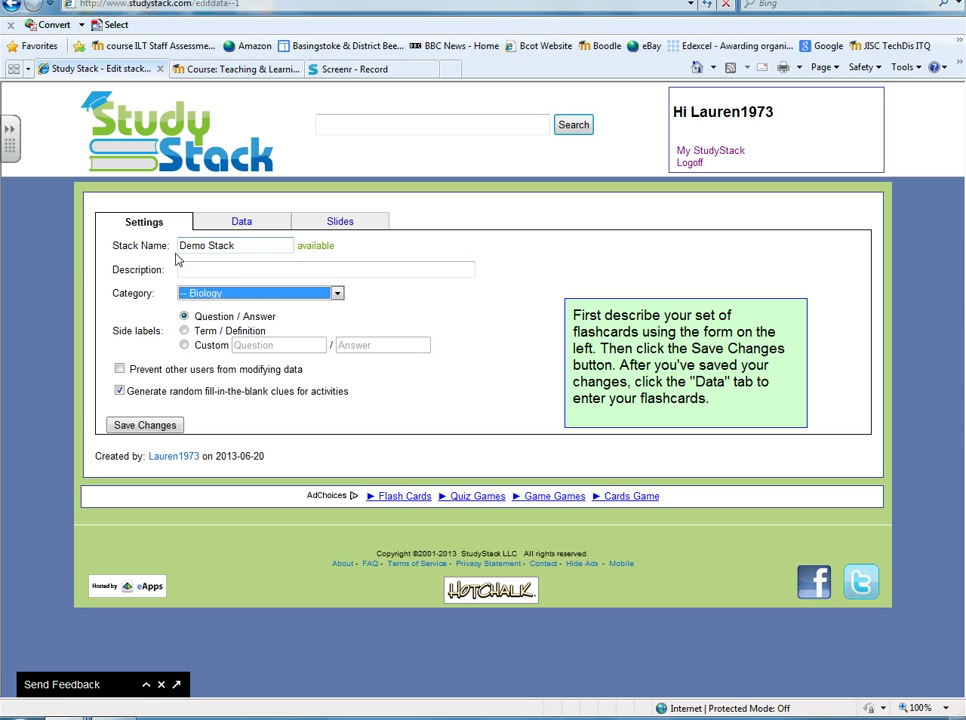
pyautogui.click(281, 265)
pyautogui.click(120, 370)
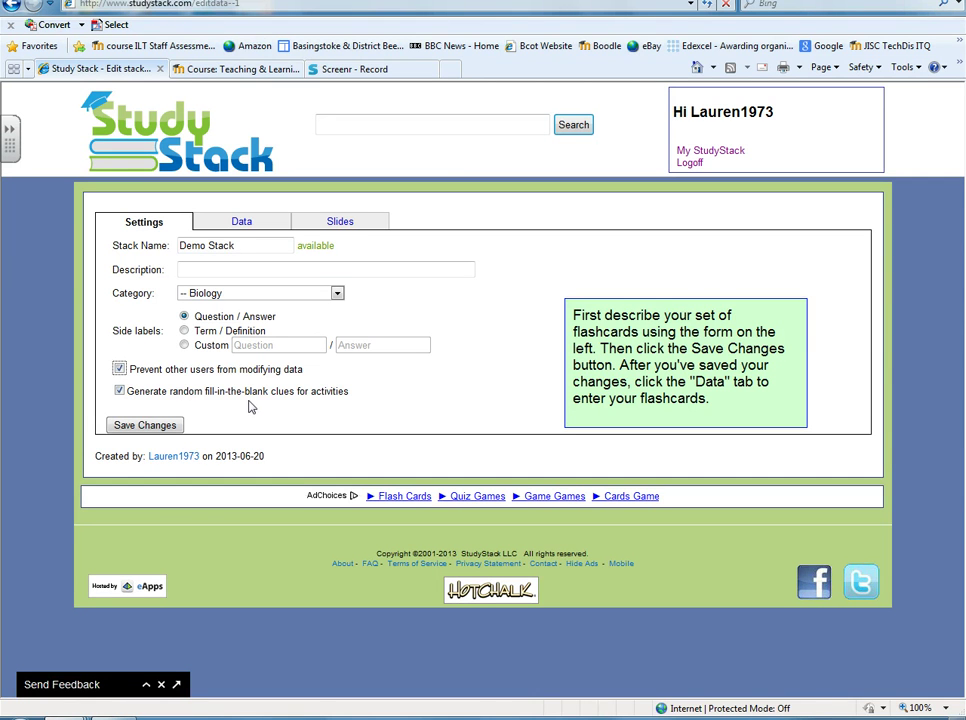
pyautogui.click(138, 426)
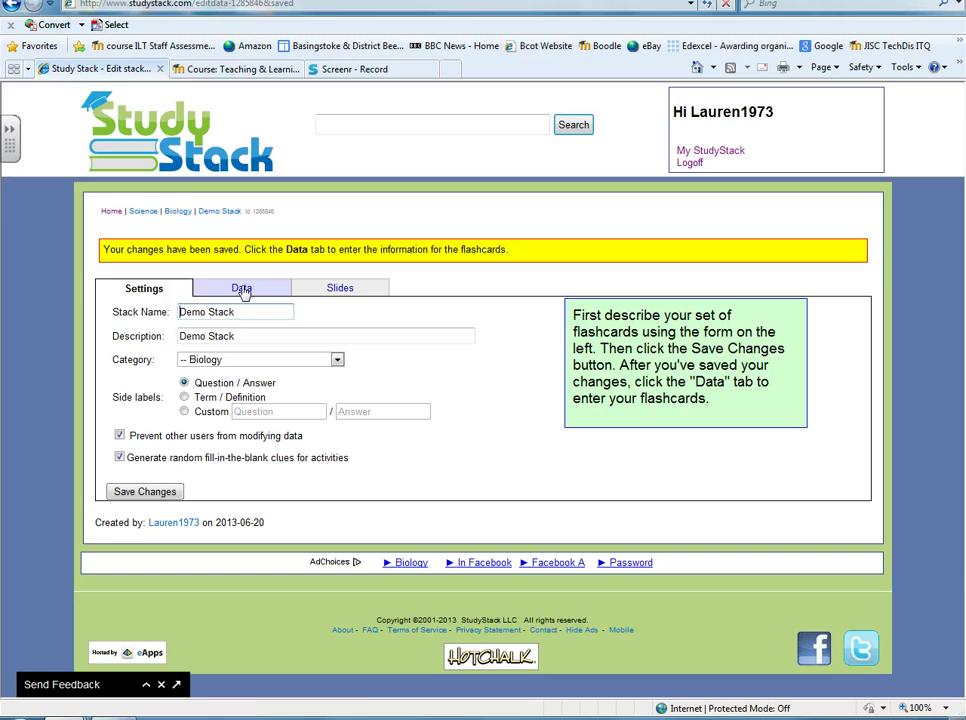
# - Paste the four prepared BCoT question/answer rows into Demo Stack's data and save them
pyautogui.click(242, 289)
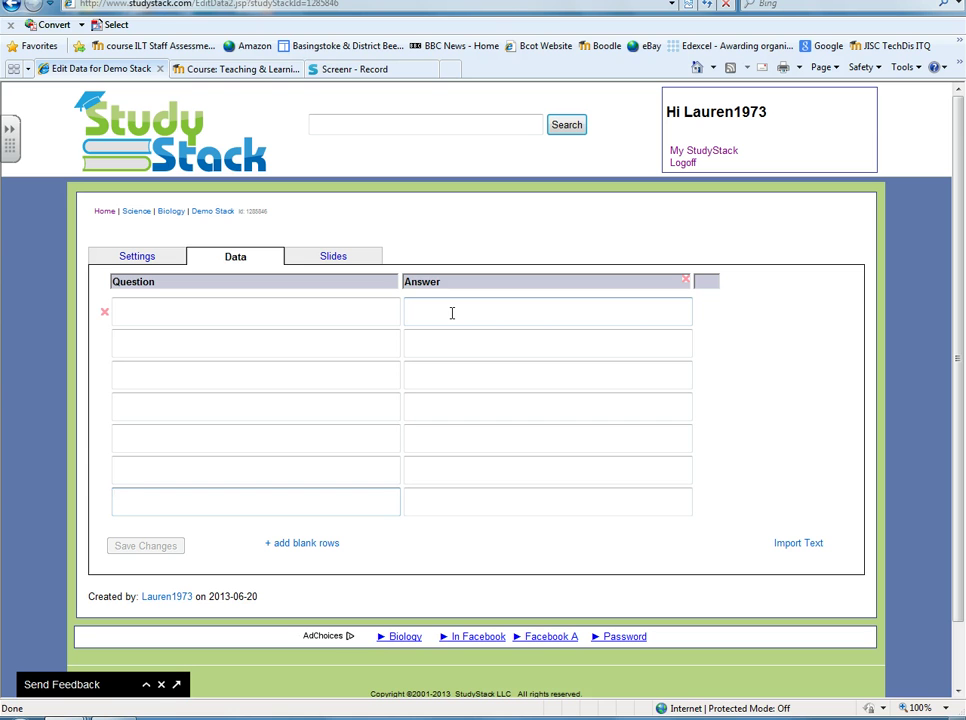
pyautogui.click(157, 310)
pyautogui.click(414, 310)
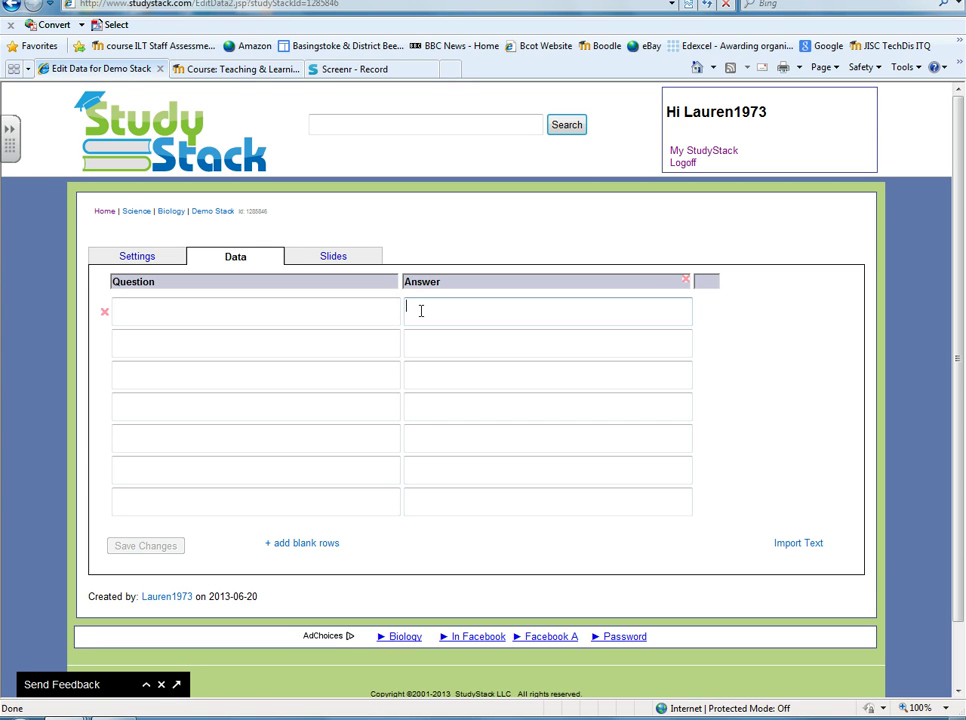
pyautogui.click(307, 311)
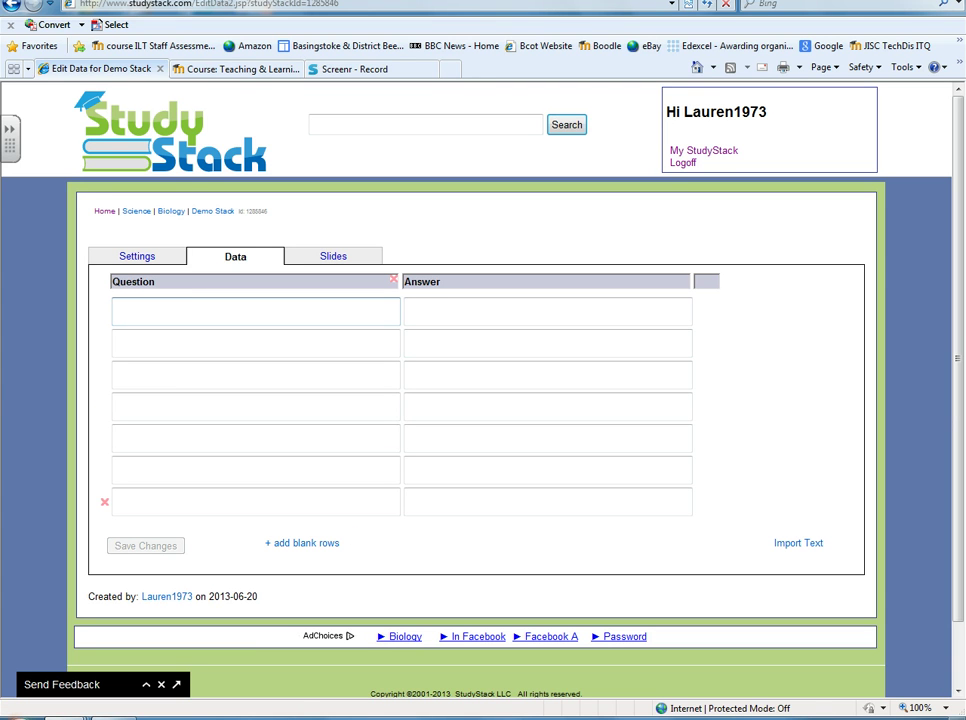
pyautogui.write('What does BCoT stand for?\tBasingstoke College of Technology Who is the Principal at BCoT?\tAnthony Bravo What does STEM stand for?\tScience, Technology, Engineering & Maths If you dial x8500, who will answer the phone?\tIT Helpdesk')
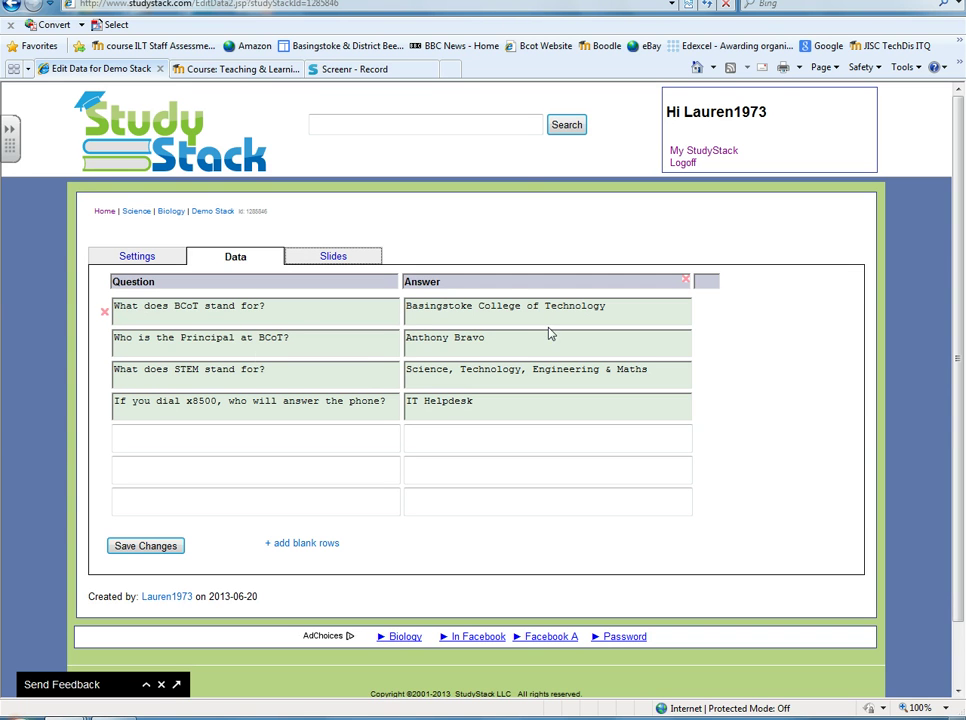
pyautogui.click(165, 546)
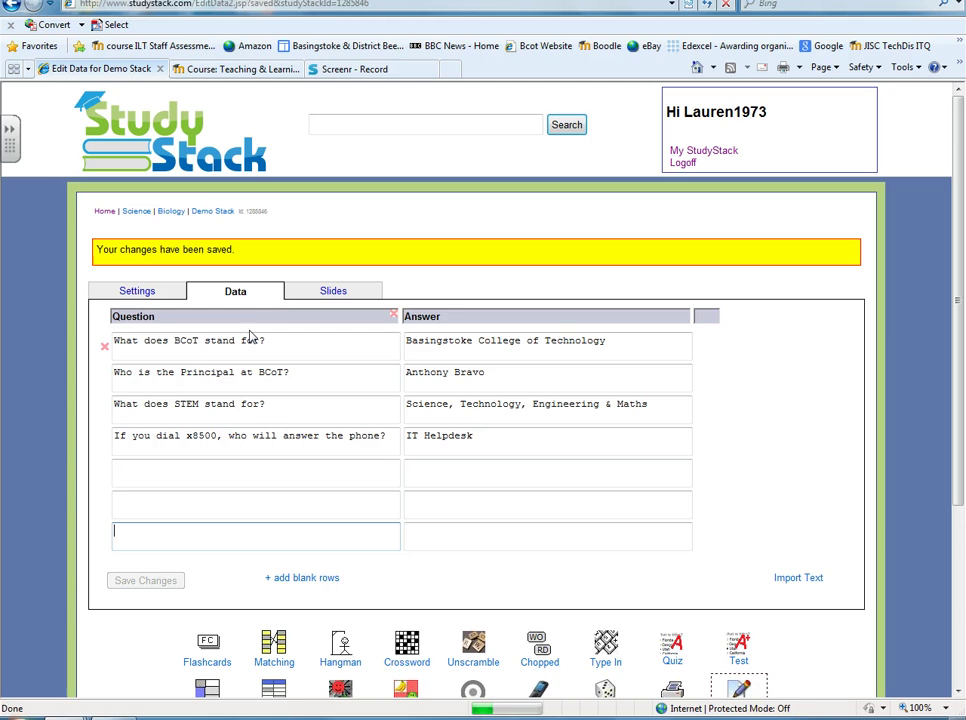
pyautogui.click(323, 291)
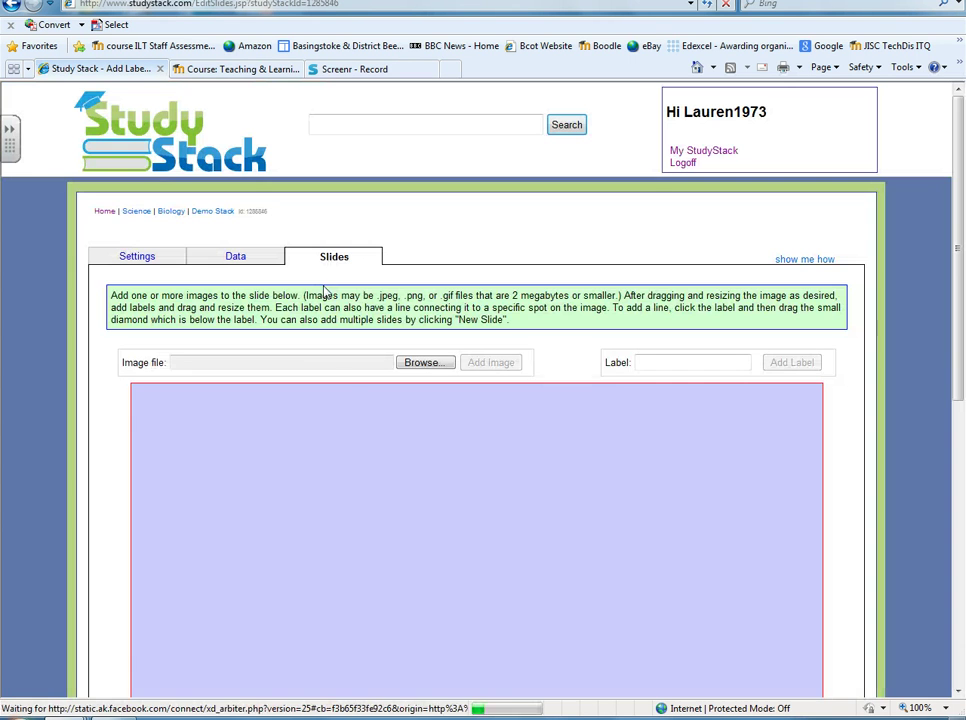
pyautogui.scroll(-3, 502, 511)
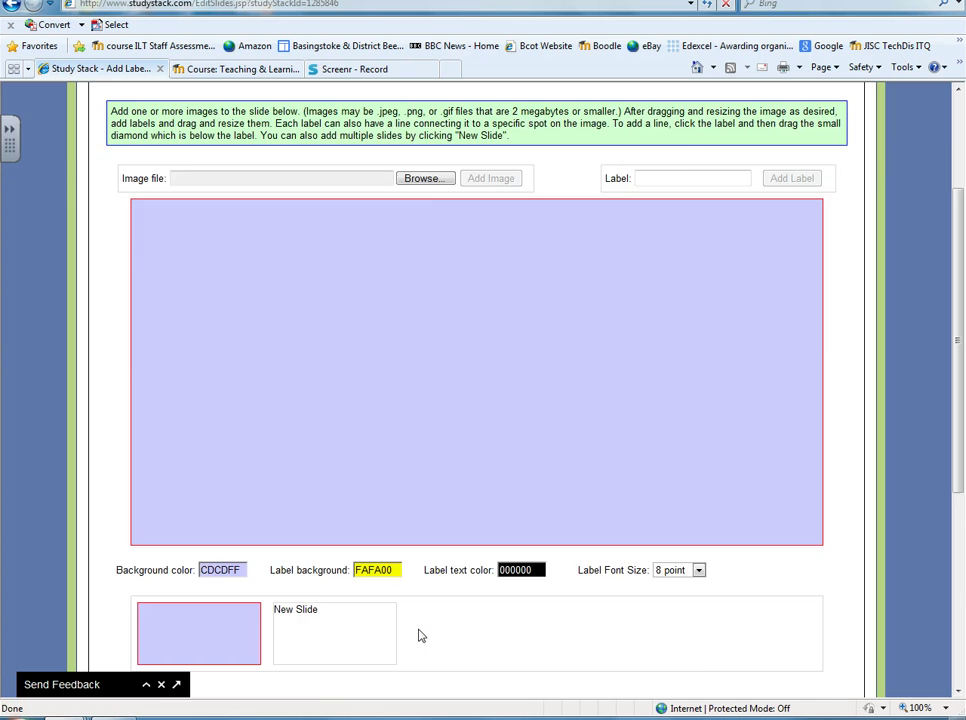
pyautogui.scroll(4, 420, 636)
pyautogui.click(244, 260)
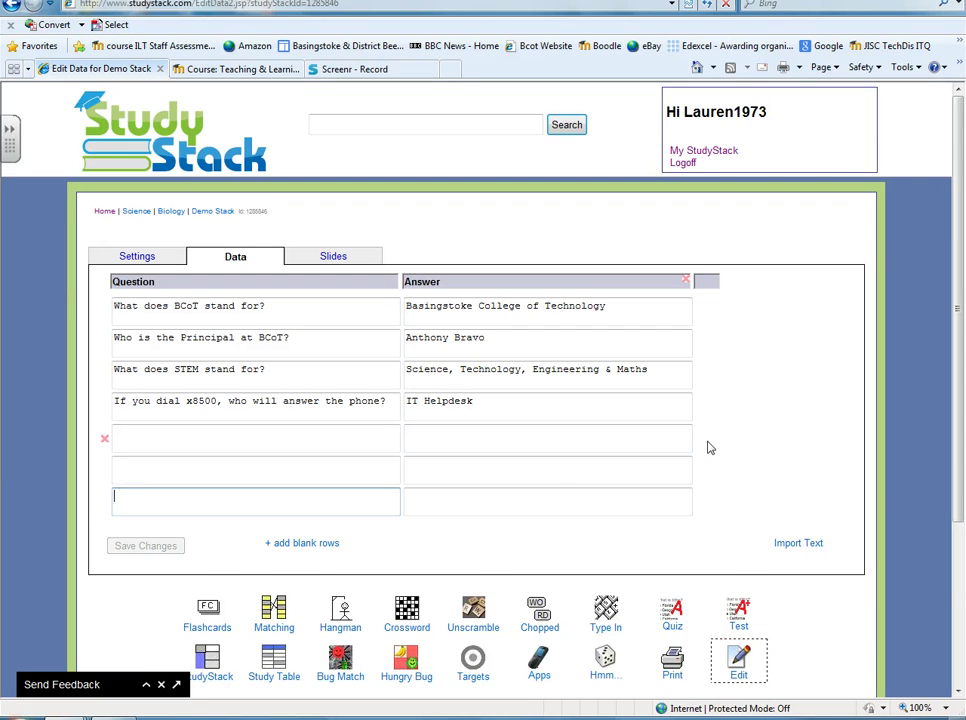
# - Start Demo Stack flashcards, flip the BCoT card and mark it correct
pyautogui.scroll(-2, 707, 446)
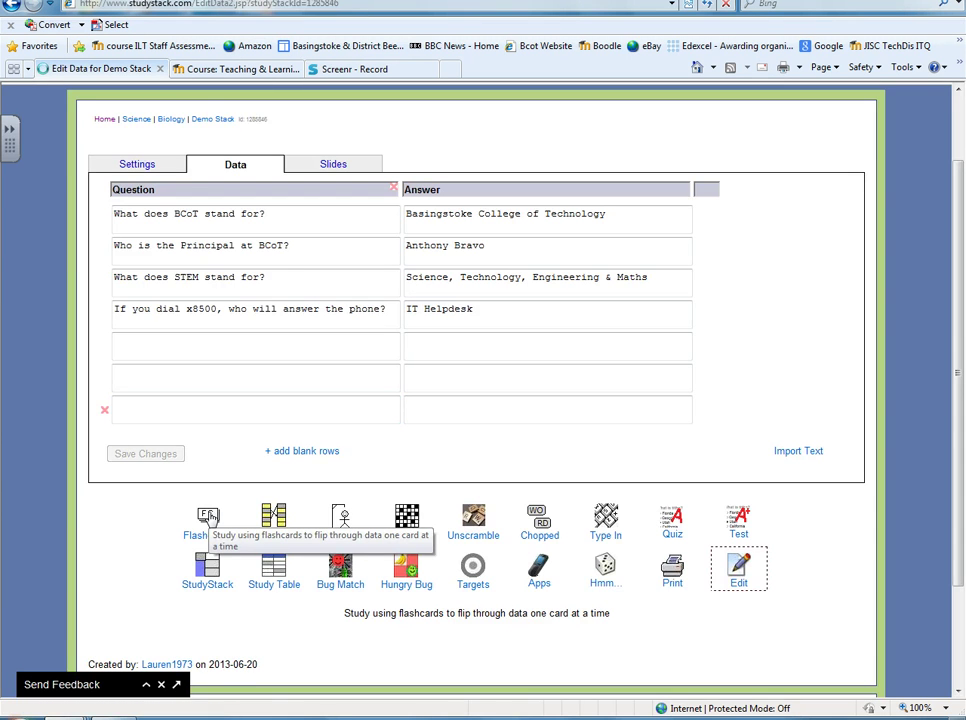
pyautogui.click(208, 515)
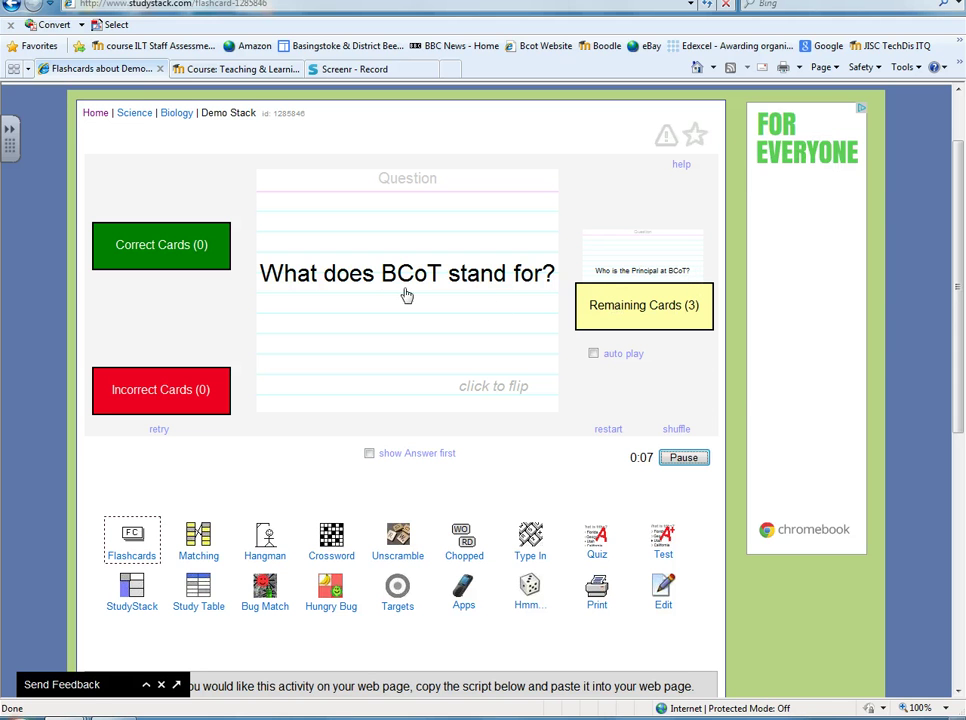
pyautogui.click(492, 389)
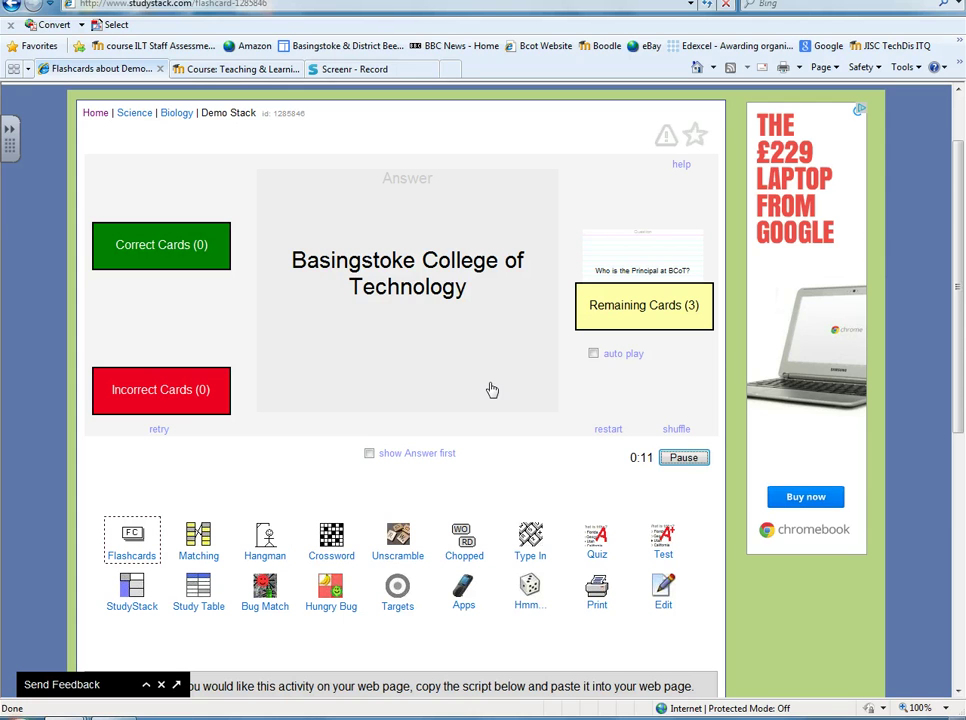
pyautogui.click(125, 248)
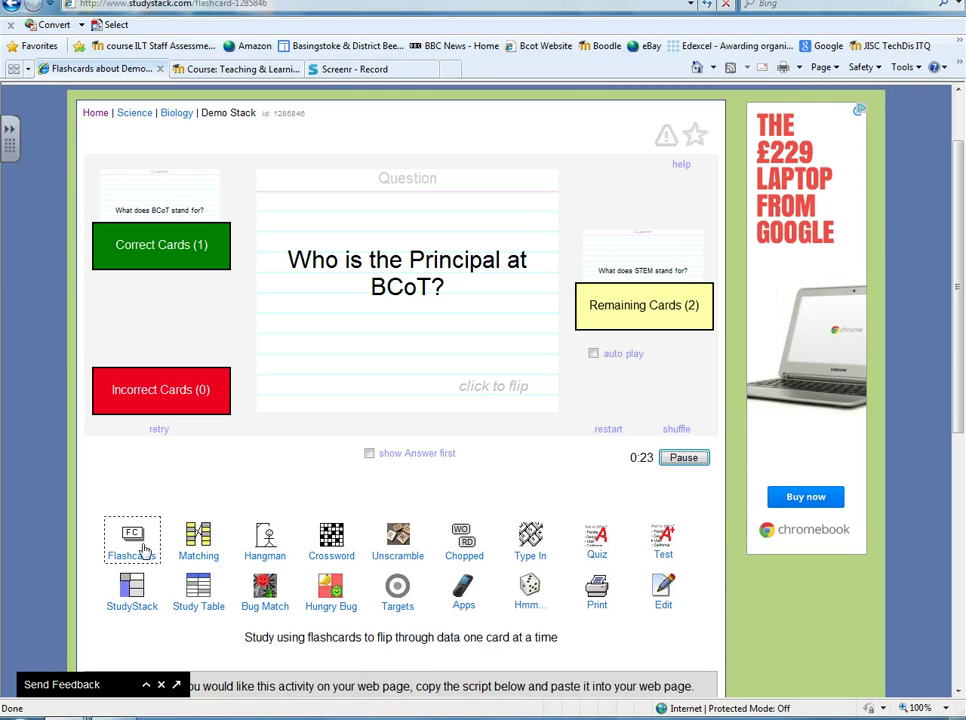
# - Start the Matching game and pair the x8500 question with IT Helpdesk
pyautogui.click(198, 537)
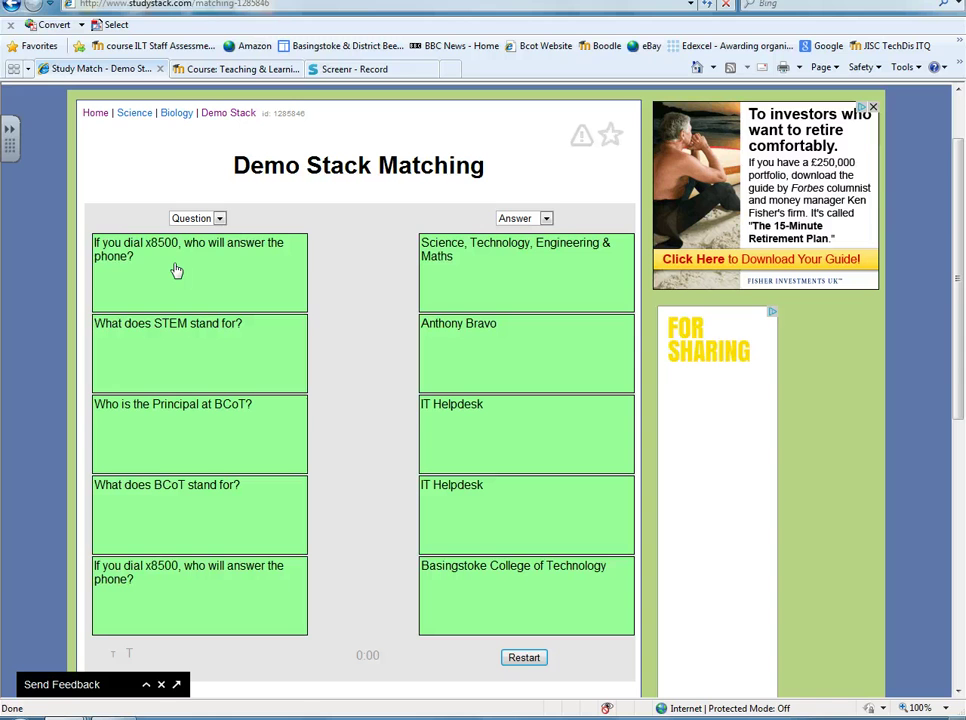
pyautogui.click(175, 270)
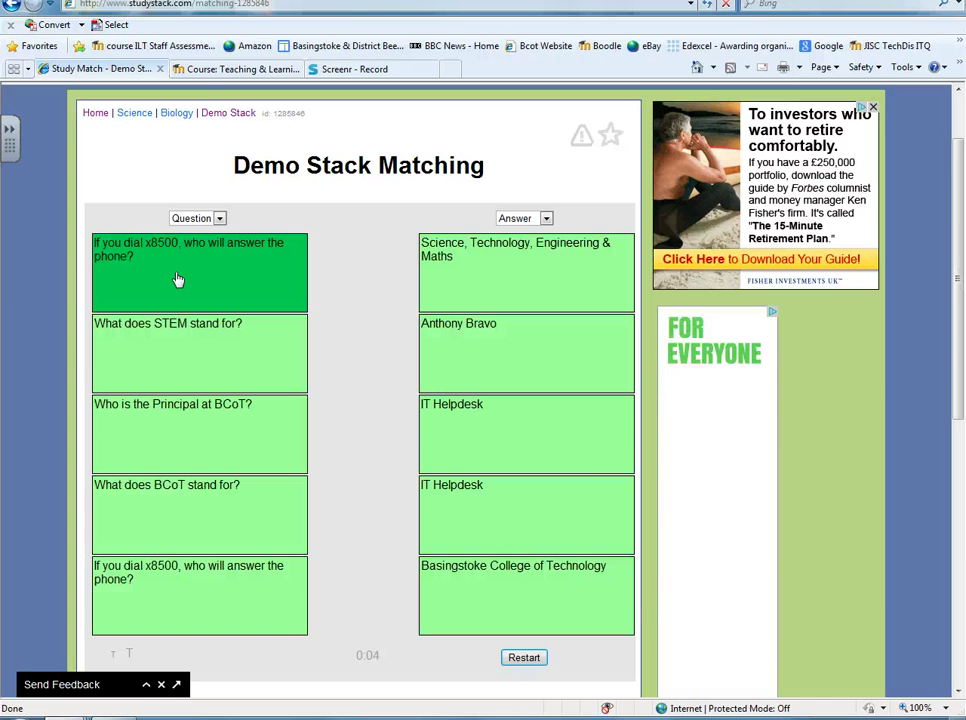
pyautogui.click(563, 362)
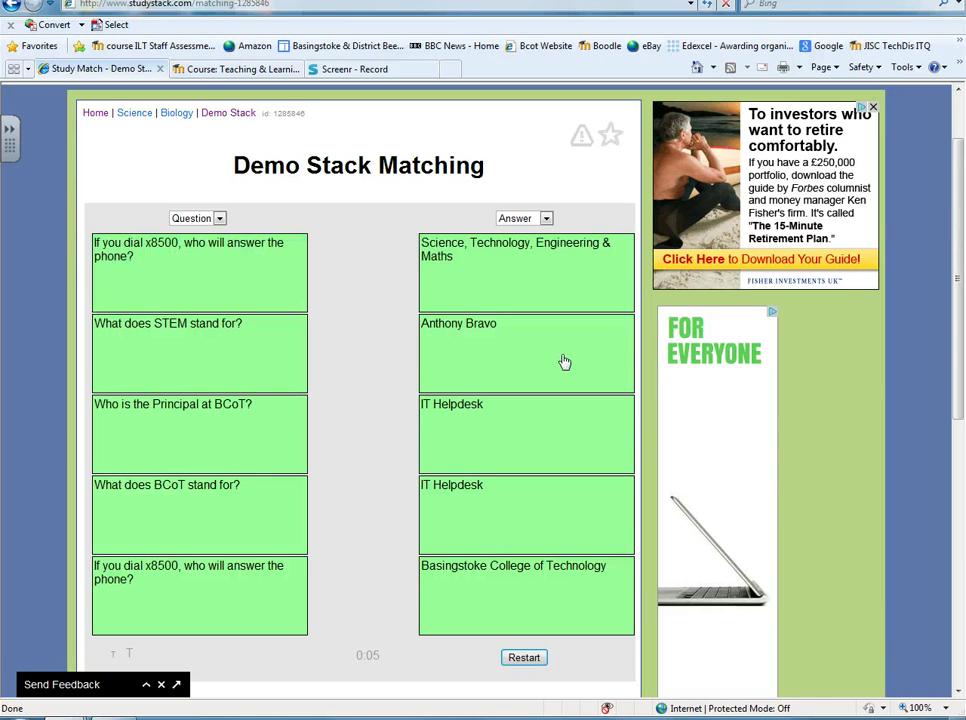
pyautogui.click(226, 280)
pyautogui.click(456, 506)
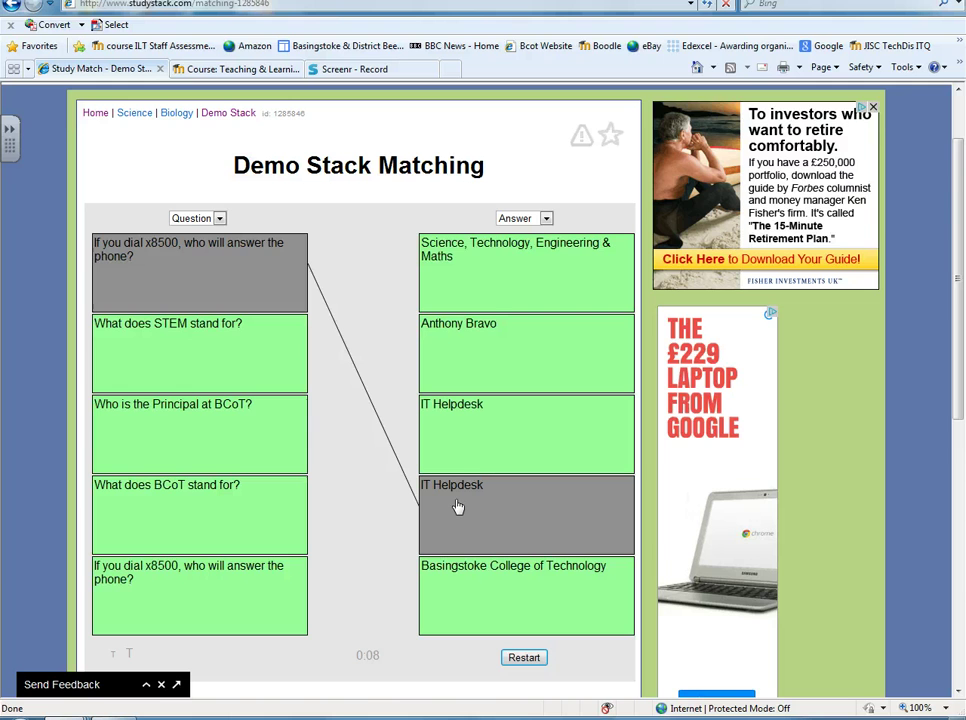
pyautogui.scroll(-4, 456, 506)
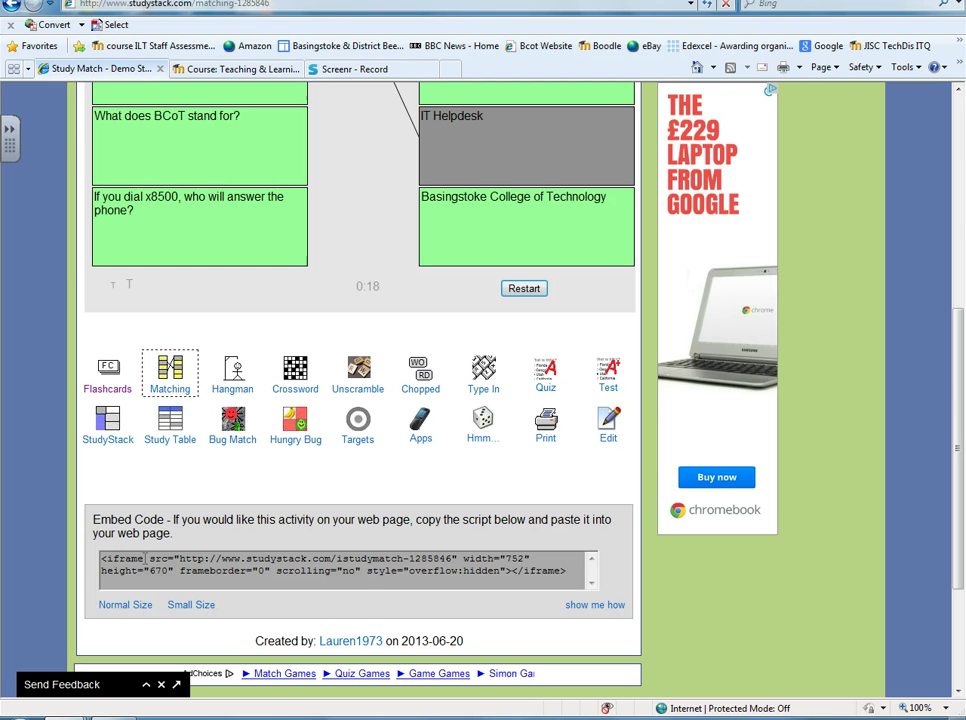
pyautogui.moveTo(101, 560); pyautogui.dragTo(583, 586)
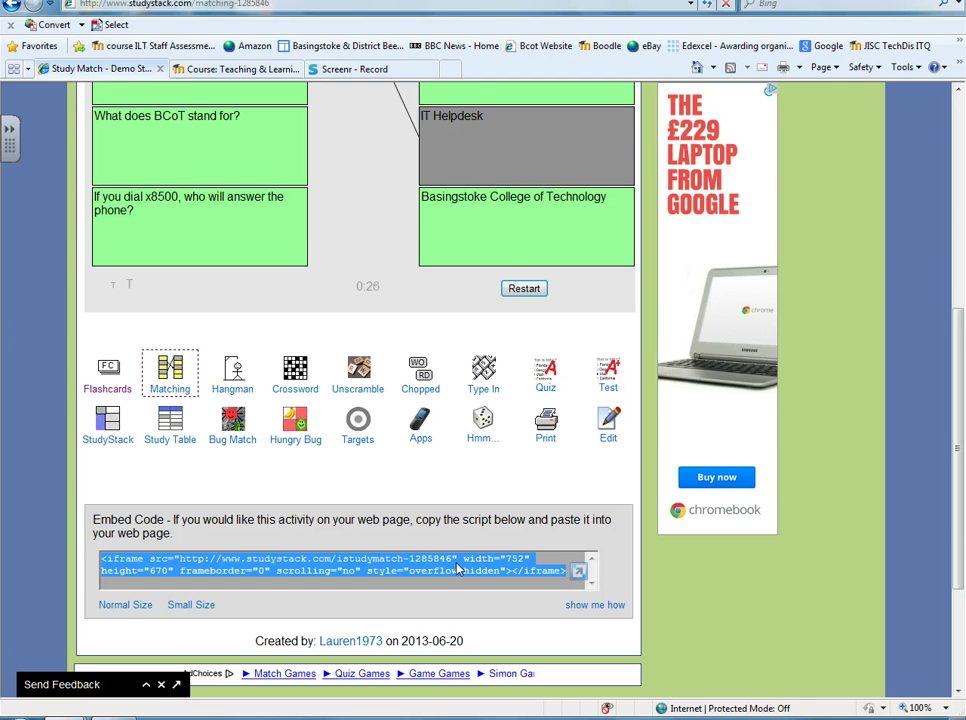
pyautogui.scroll(4, 457, 569)
pyautogui.scroll(-2, 457, 569)
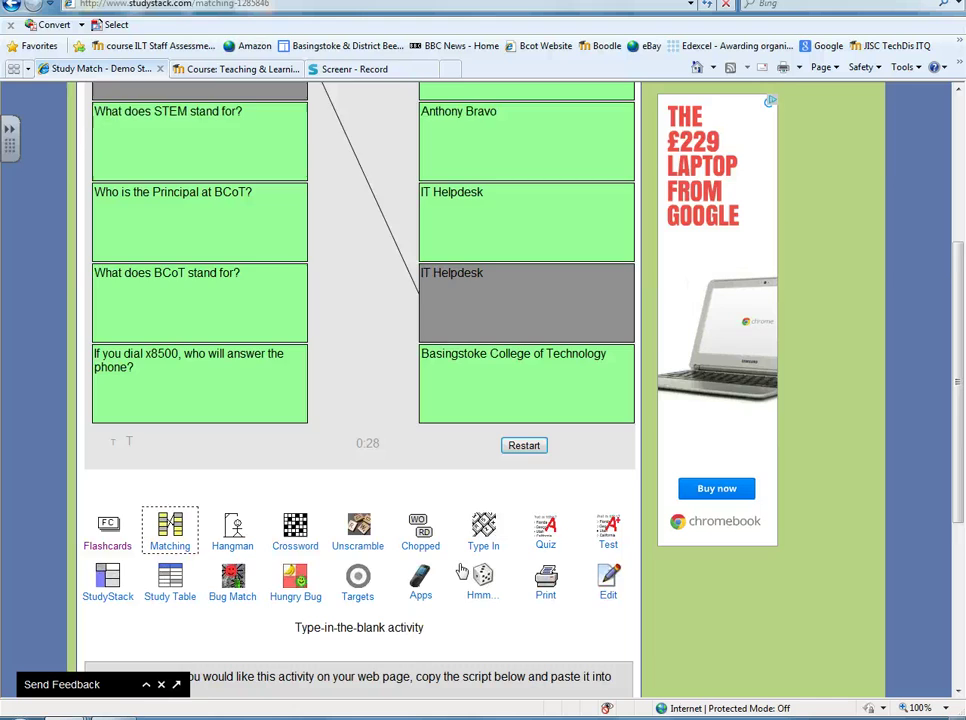
pyautogui.scroll(-1, 462, 570)
pyautogui.scroll(4, 459, 571)
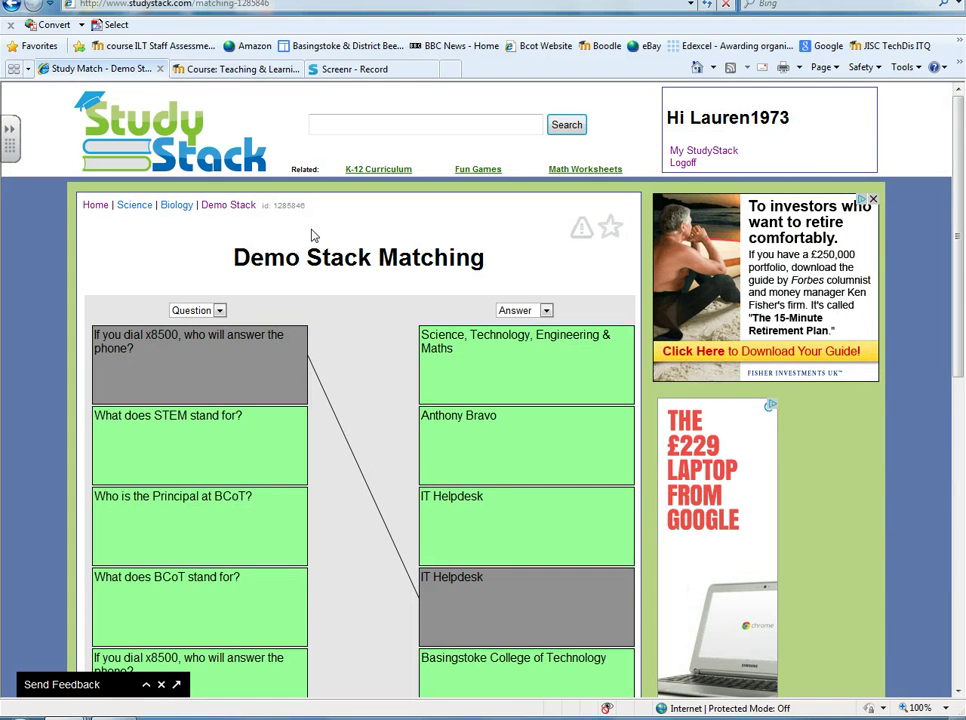
pyautogui.scroll(-2, 325, 232)
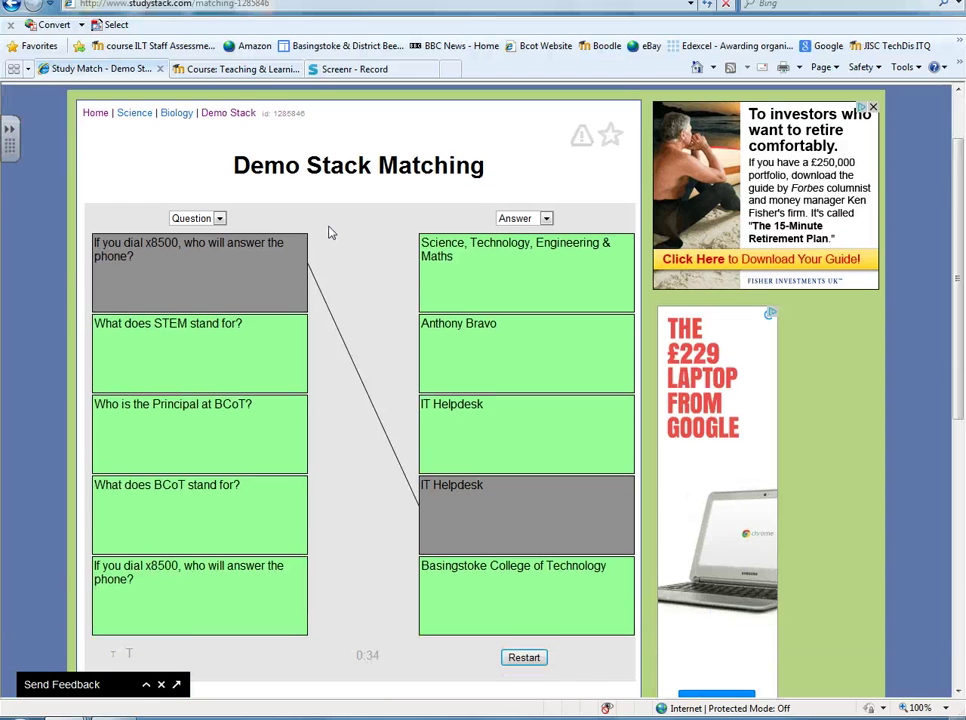
pyautogui.scroll(-2, 330, 232)
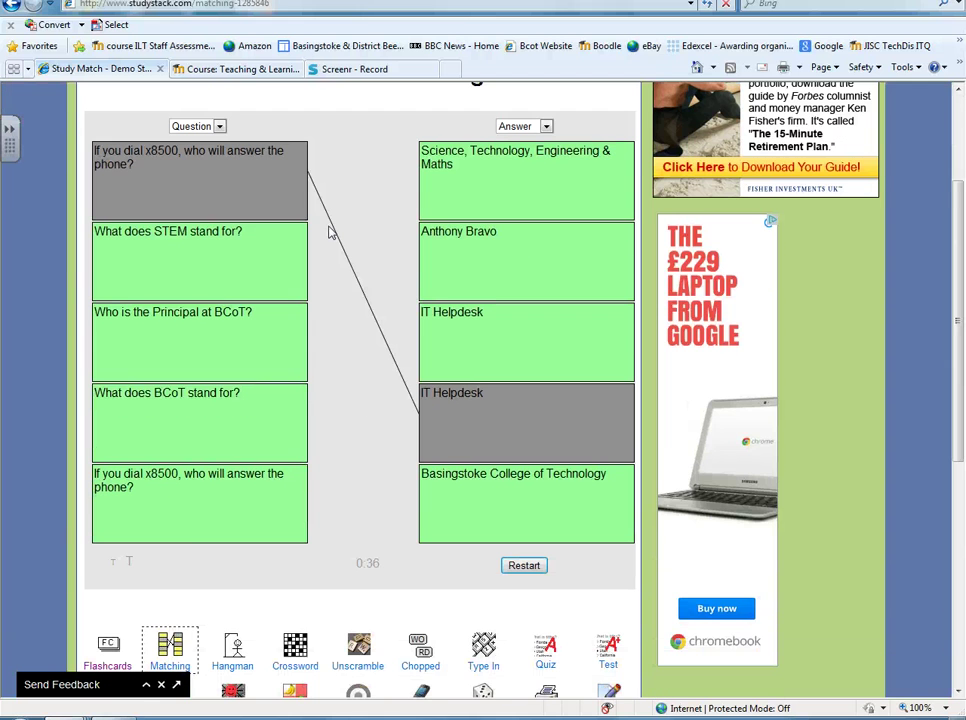